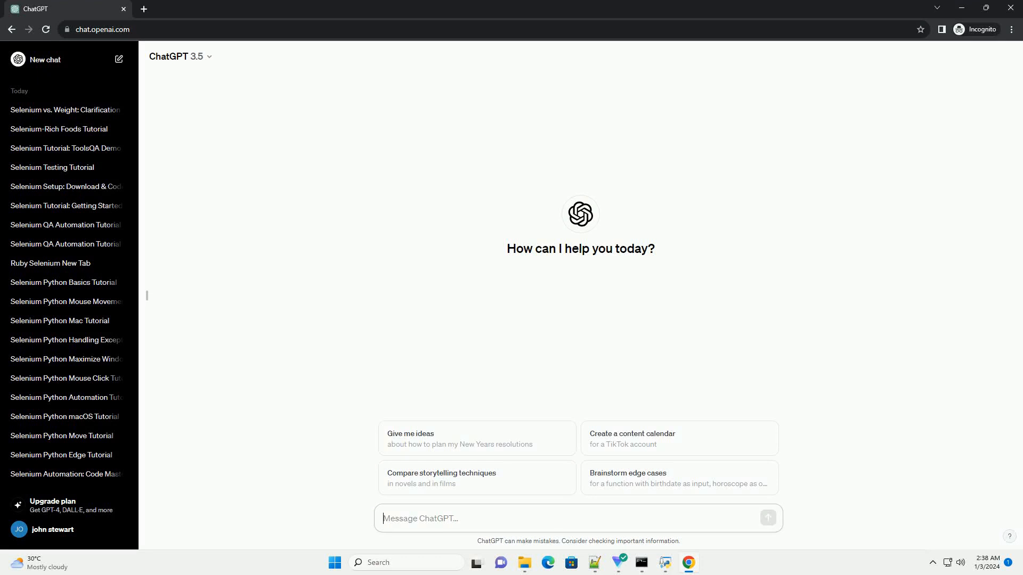
Step: Send the pasted prompt asking for a selenium diet weight-loss tutorial with a Python code example
type("write an informative tutorial about selenium diet to lose weight with code example")
key("Return")
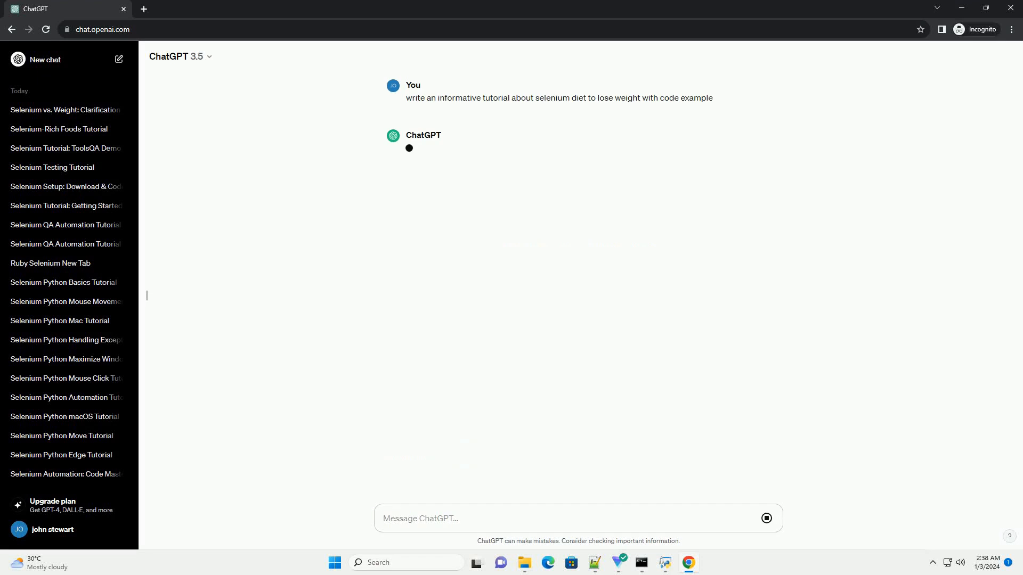